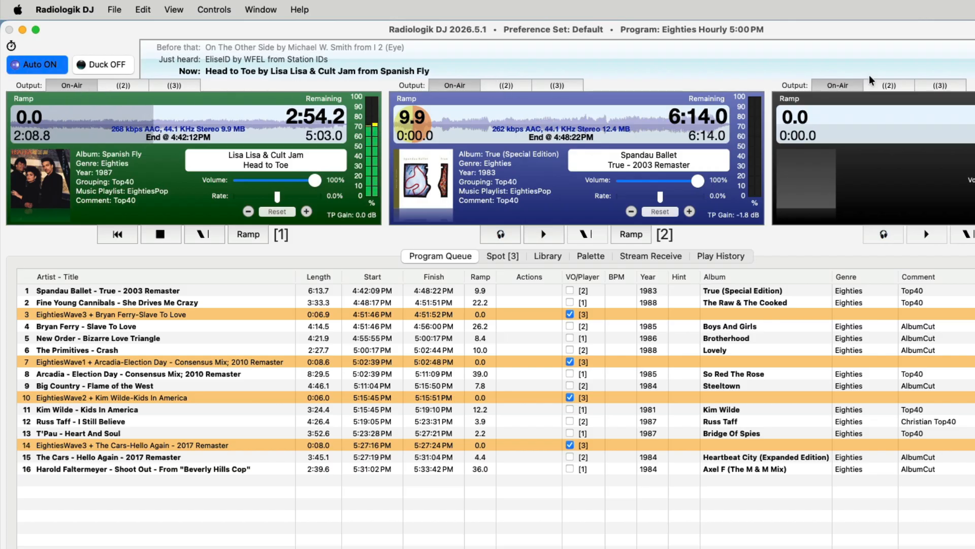
Open the Audio I/O settings and look at the devices available for Output 1, keeping System Sound Output Device
click(61, 9)
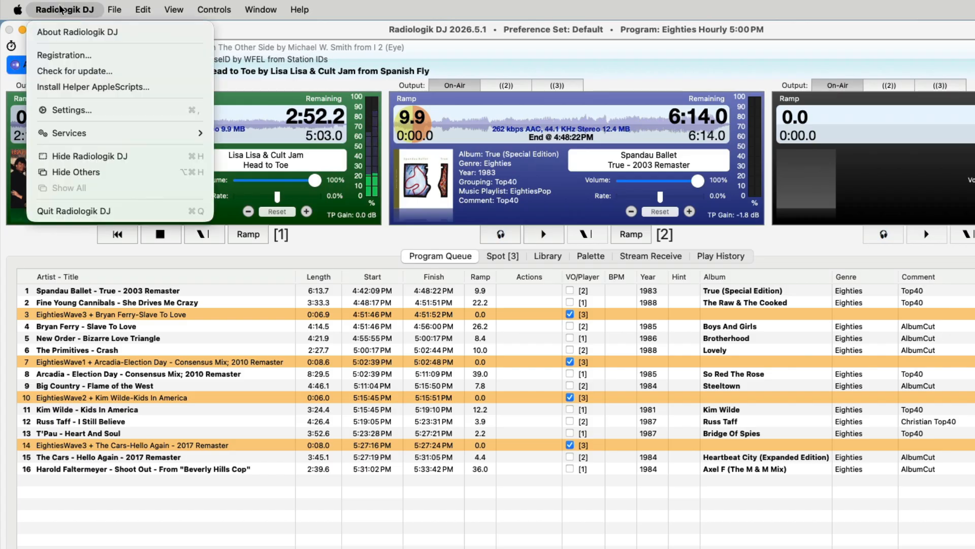
click(86, 105)
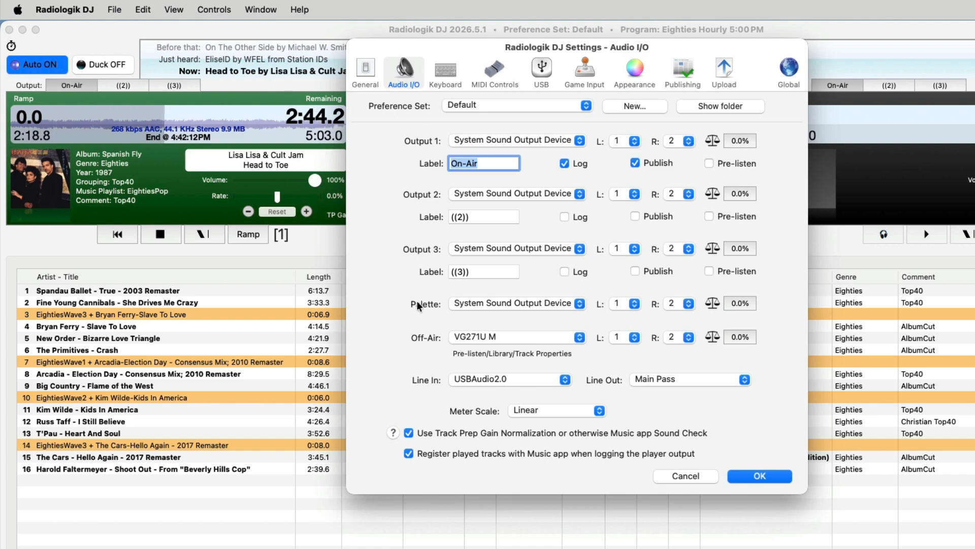
drag(537, 47, 522, 136)
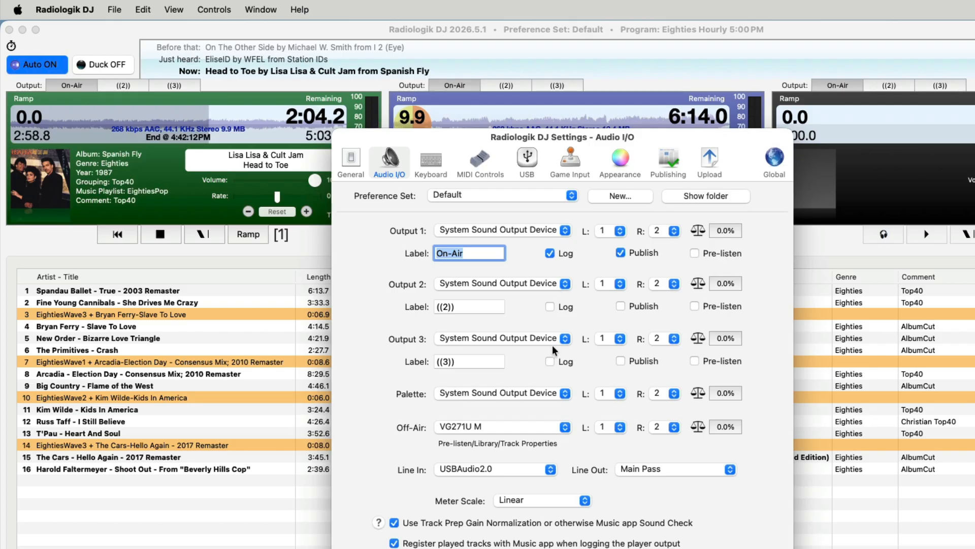
click(566, 230)
click(659, 228)
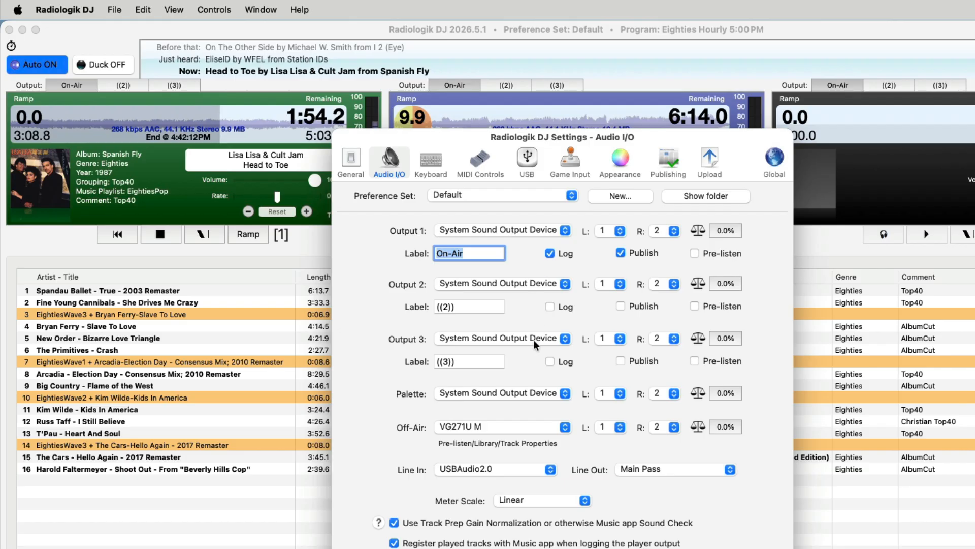
Assign channels 3 and 4 to Output 2 and channels 5 and 6 to Output 3 as left and right
click(618, 282)
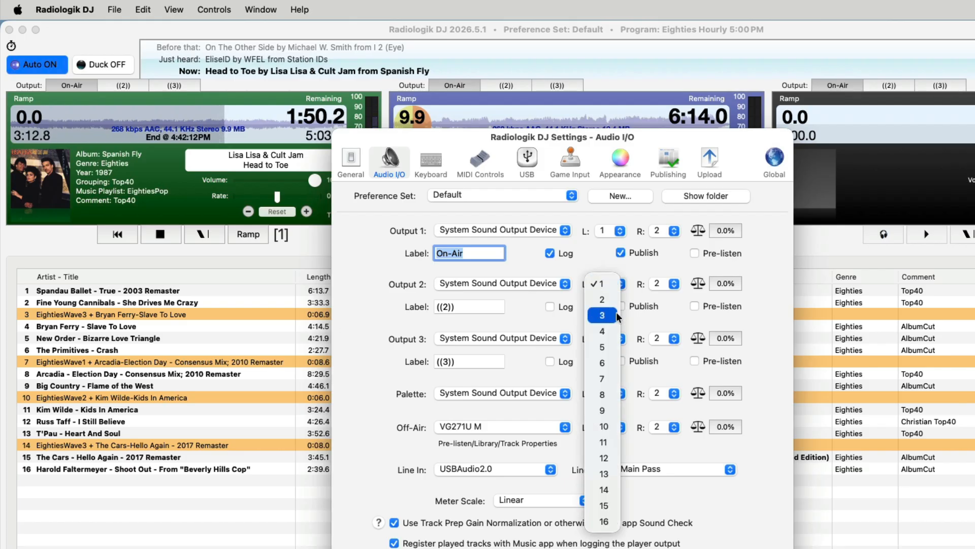
click(616, 312)
click(670, 284)
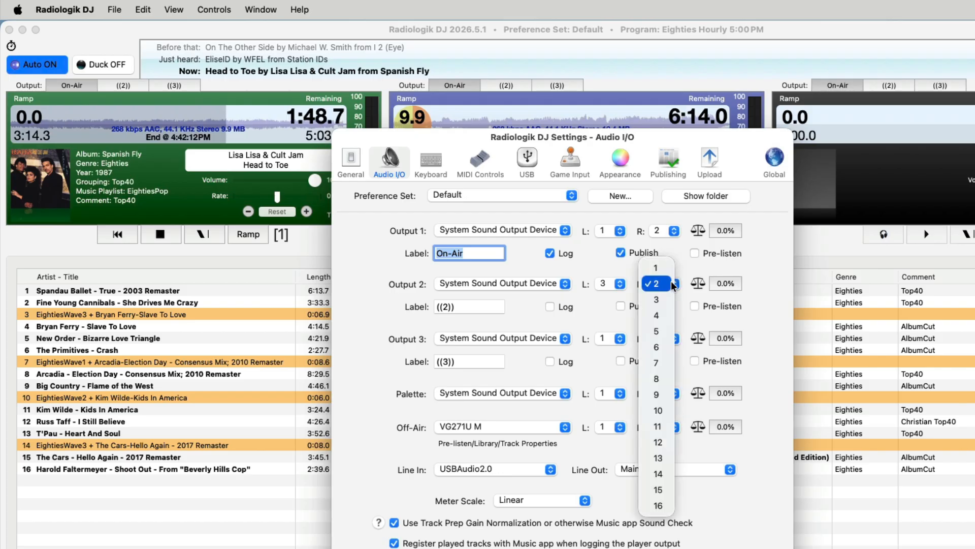
click(668, 314)
click(612, 339)
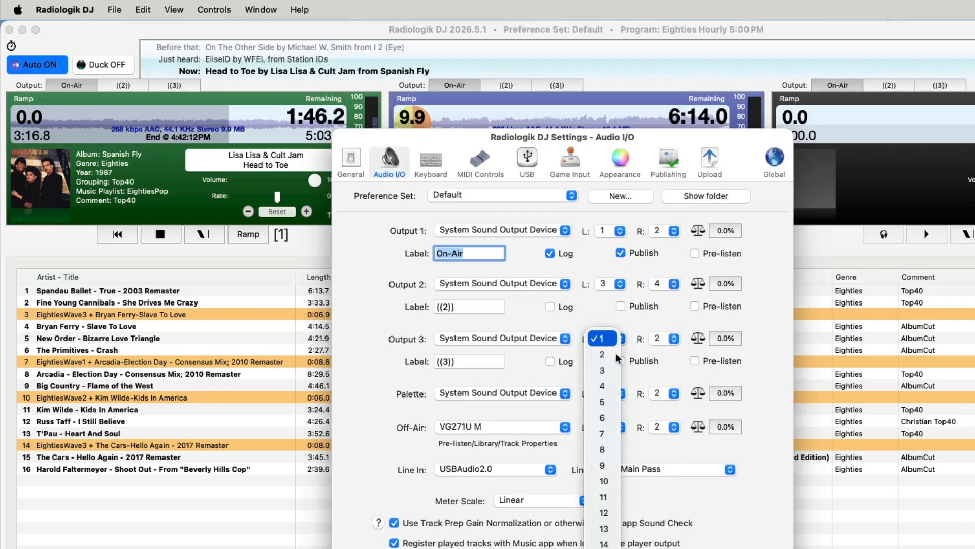
click(610, 401)
click(673, 339)
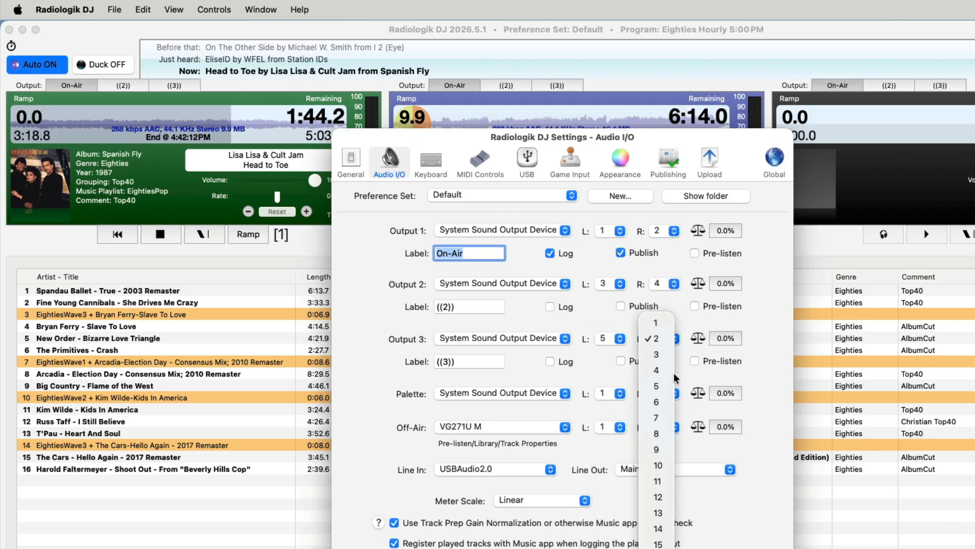
click(663, 401)
Assign left channel 7 and right channel 8 to the Palette output
click(614, 394)
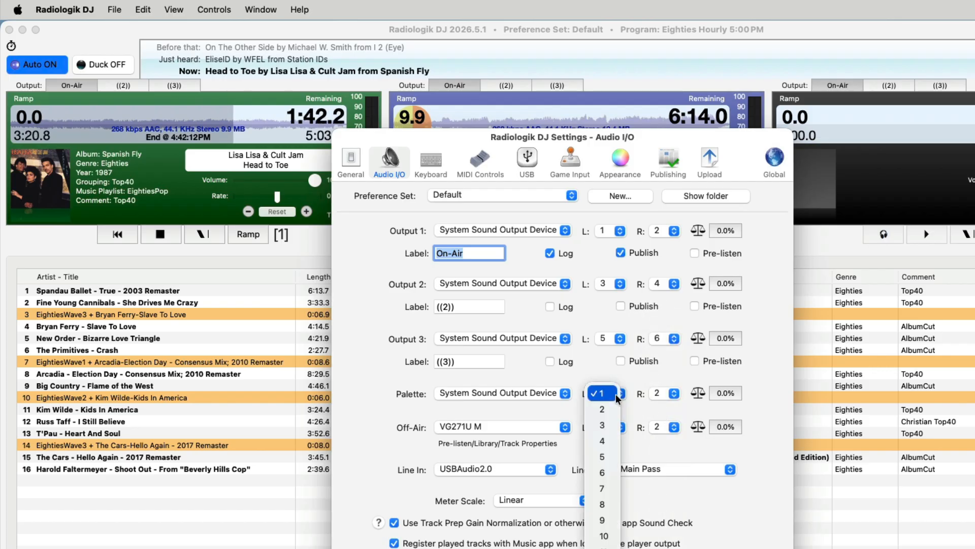
click(617, 483)
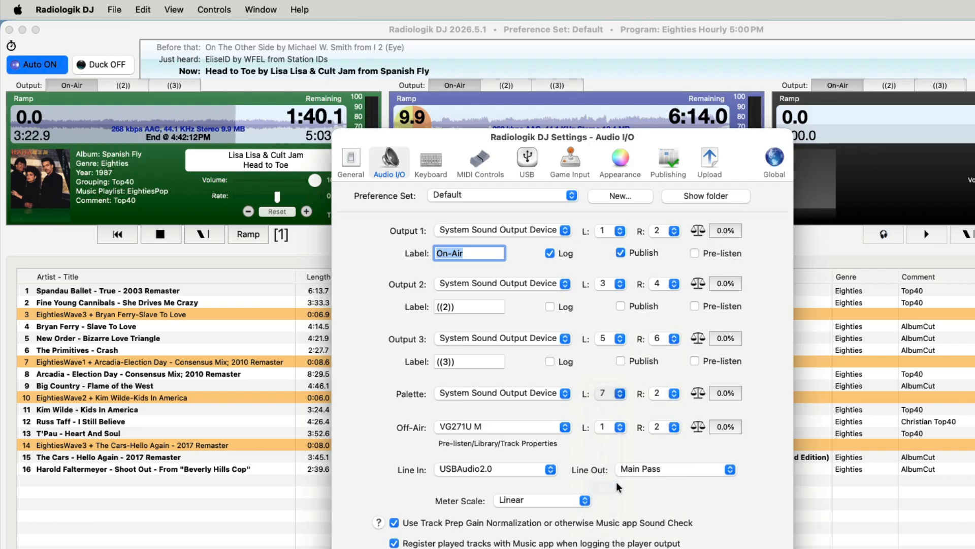
click(665, 390)
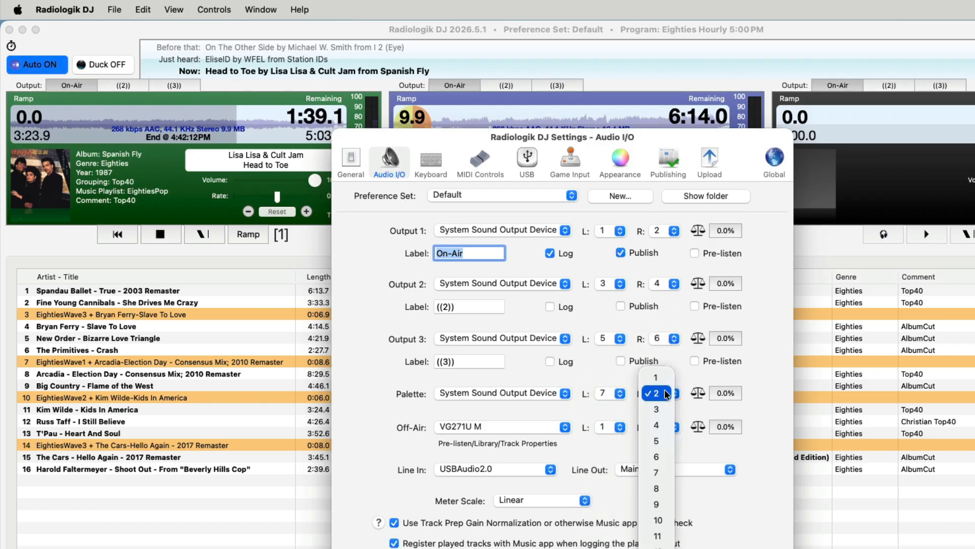
click(665, 489)
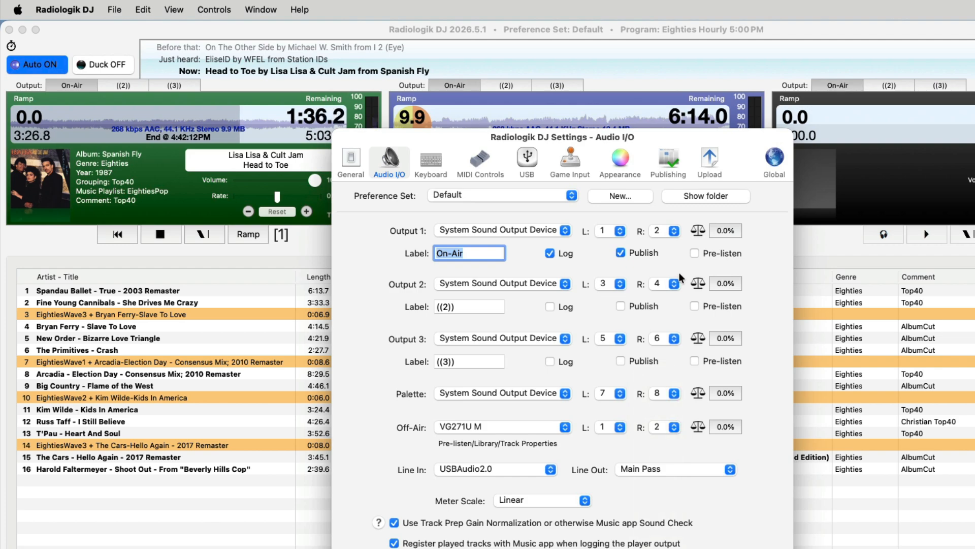
Set Output 2 and Output 3 back to left channel 1 and right channel 2
click(601, 283)
click(605, 253)
click(665, 283)
click(657, 252)
click(610, 339)
click(611, 273)
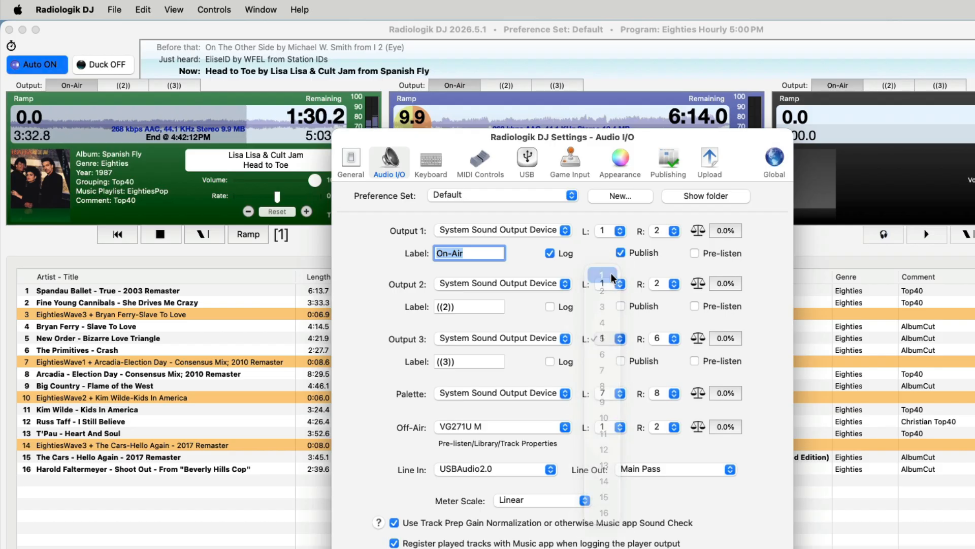
click(667, 337)
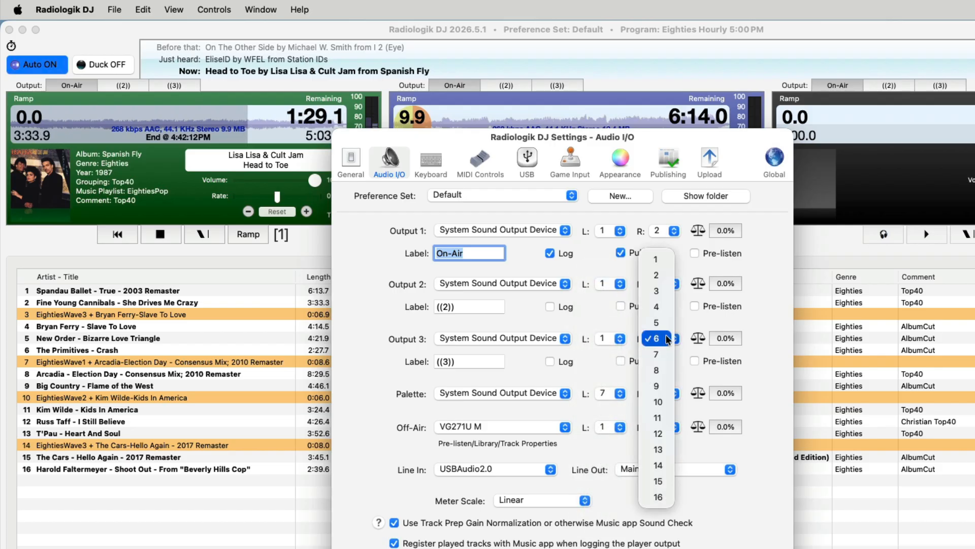
click(656, 275)
Set the Palette output back to left channel 1 and right channel 2
click(609, 393)
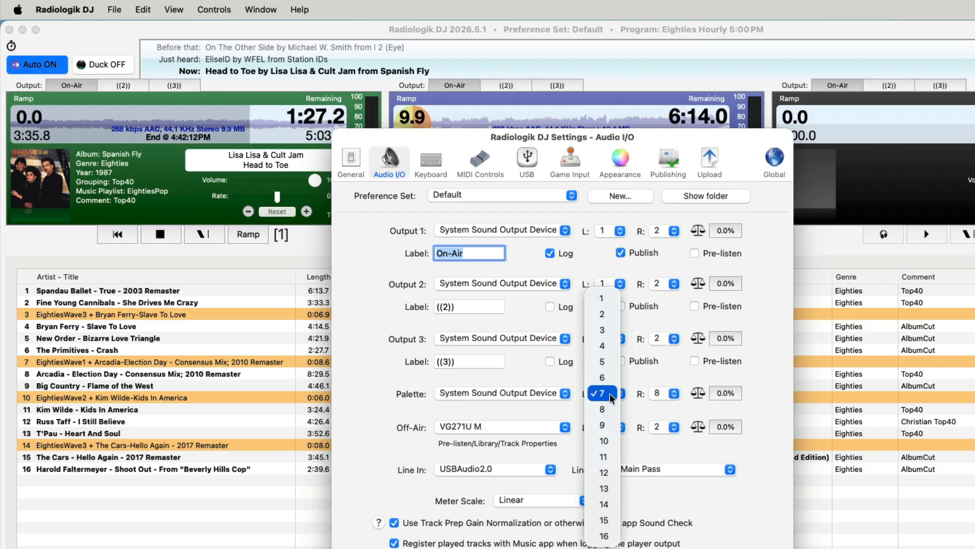
click(611, 293)
click(658, 391)
click(660, 298)
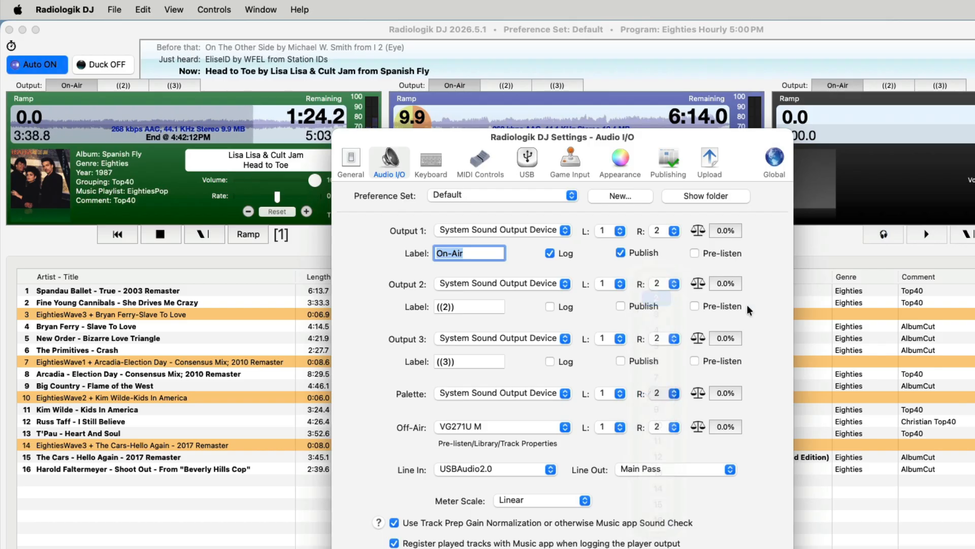
Examine the left/right balance control for Output 1 and leave it at 0.0%
mouse_move(730, 230)
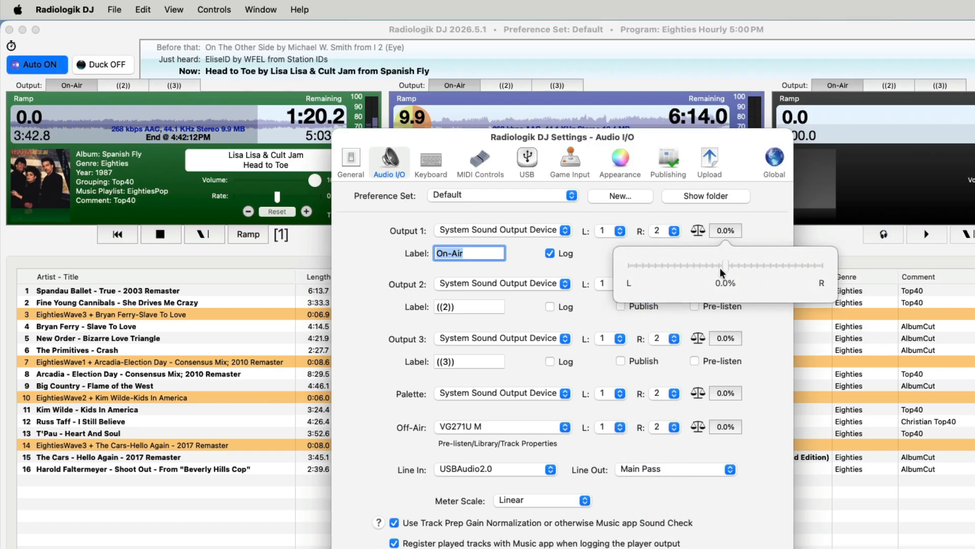
mouse_move(723, 265)
mouse_down()
mouse_move(613, 273)
mouse_move(776, 275)
mouse_move(723, 273)
mouse_up()
click(755, 227)
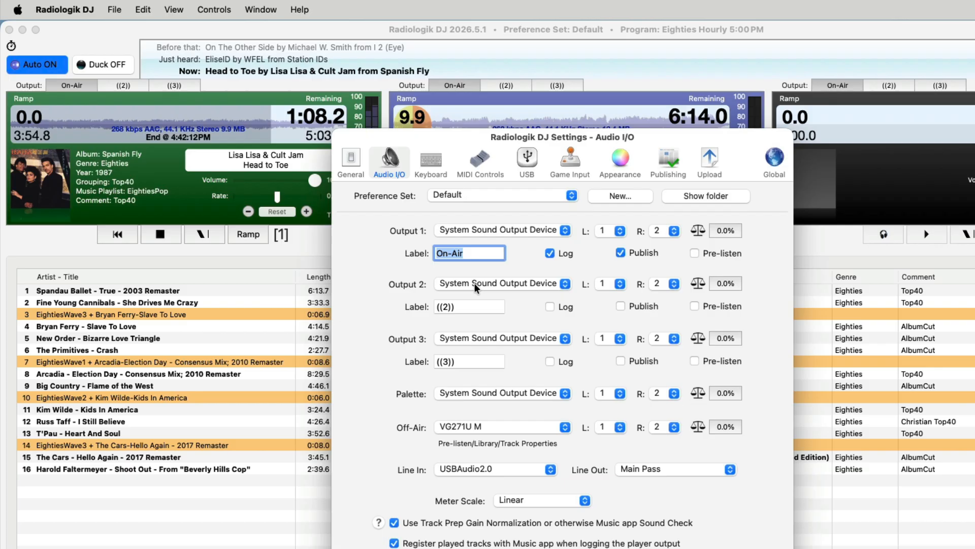
Label Output 2 as Monitor and save the audio settings
key(Tab)
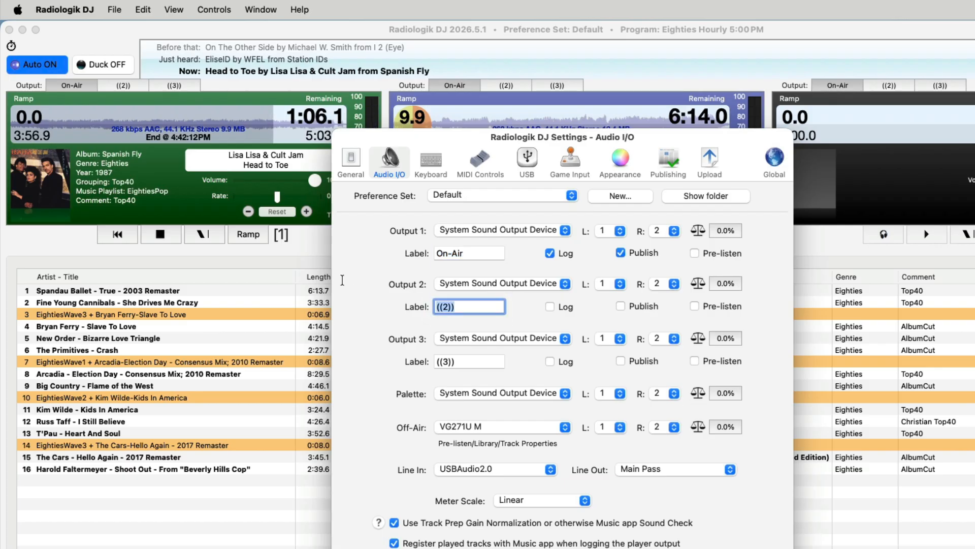
text(Monitor)
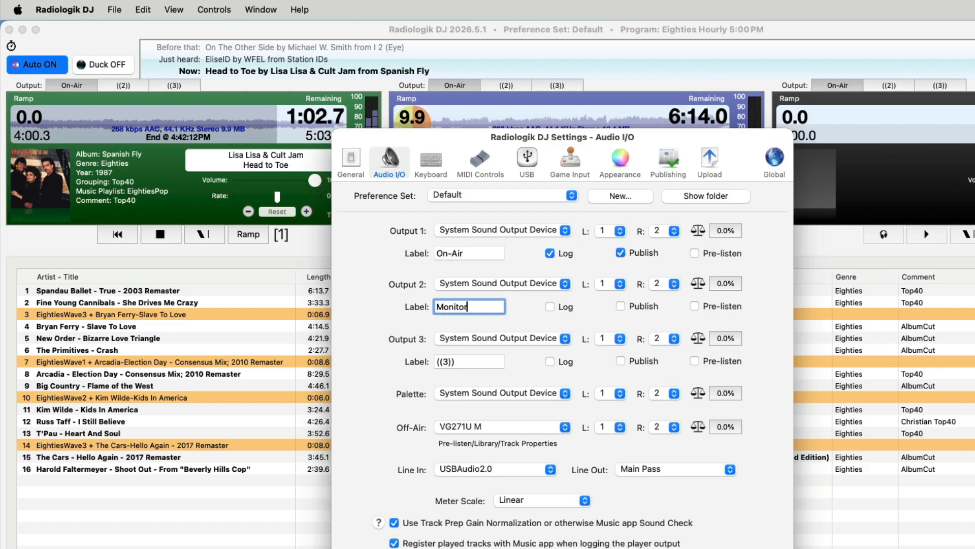
key(Return)
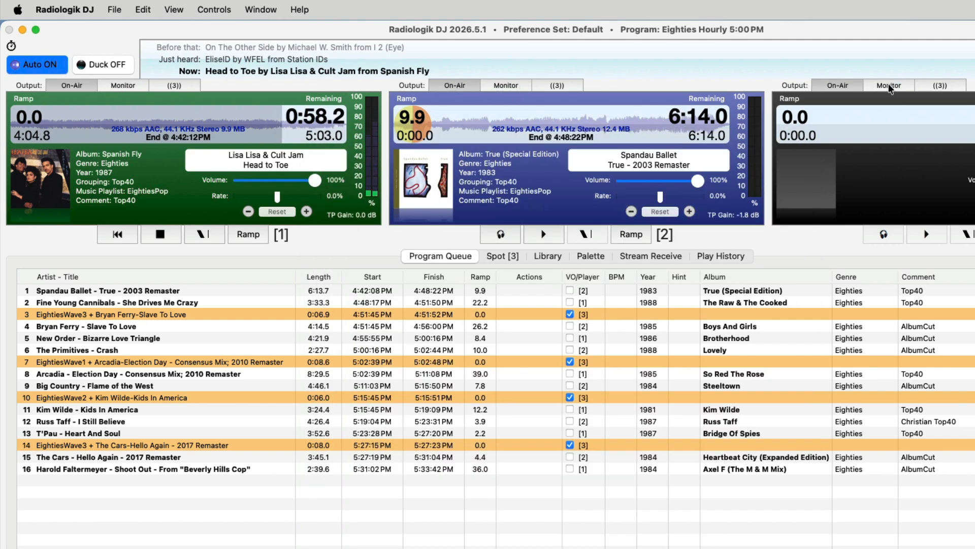
Reopen the audio settings to examine the output assignments and close them without changes
key(super+comma)
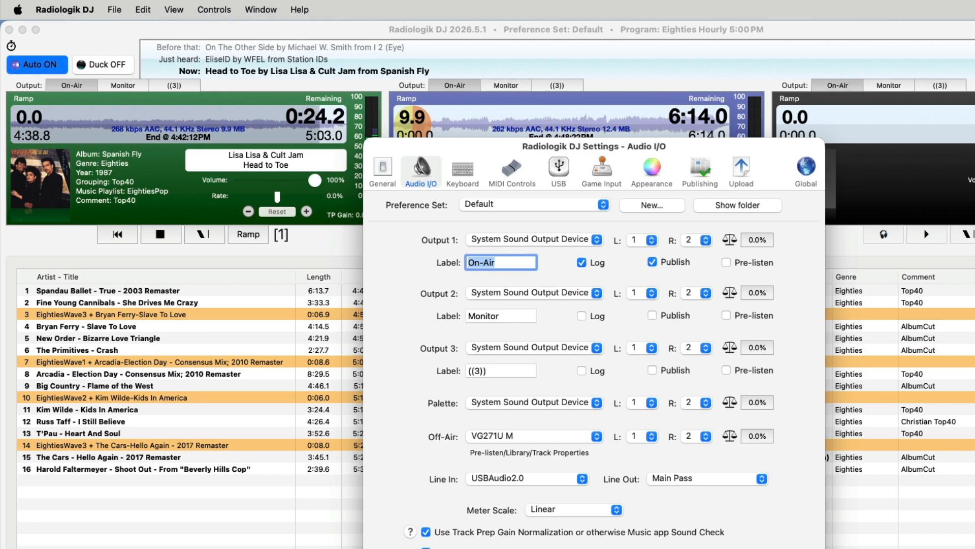
key(Escape)
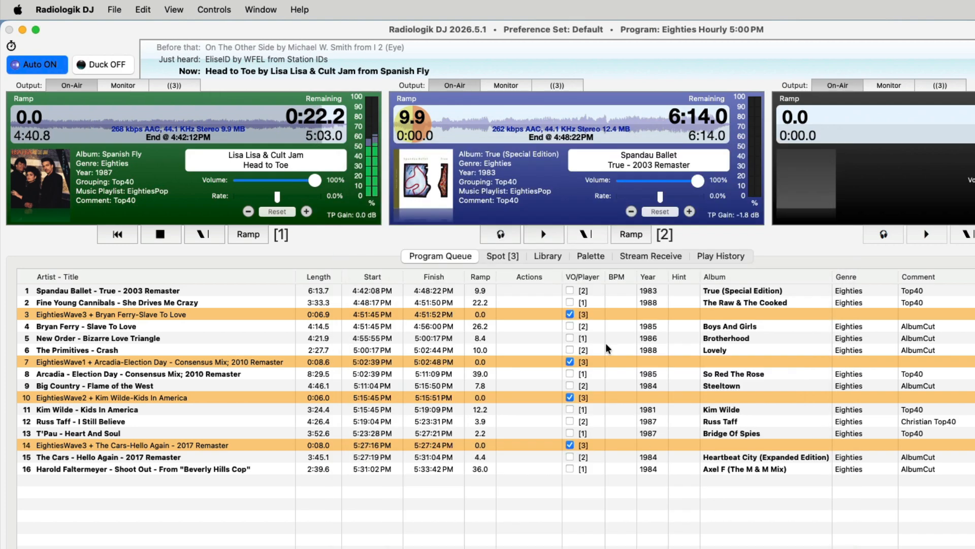
Show the Palette and play the fx41 clip both normally and in Cue mode, switching Cue off again
click(601, 255)
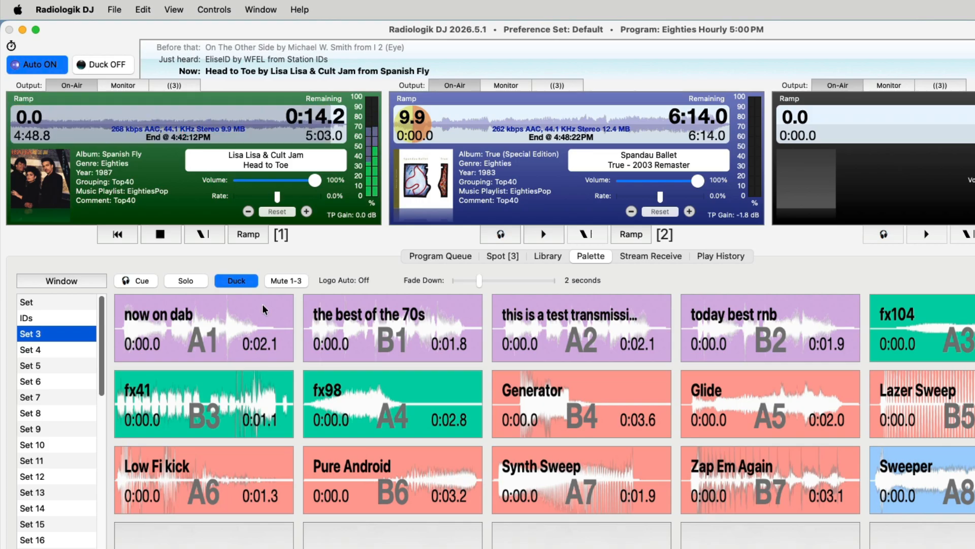
click(220, 406)
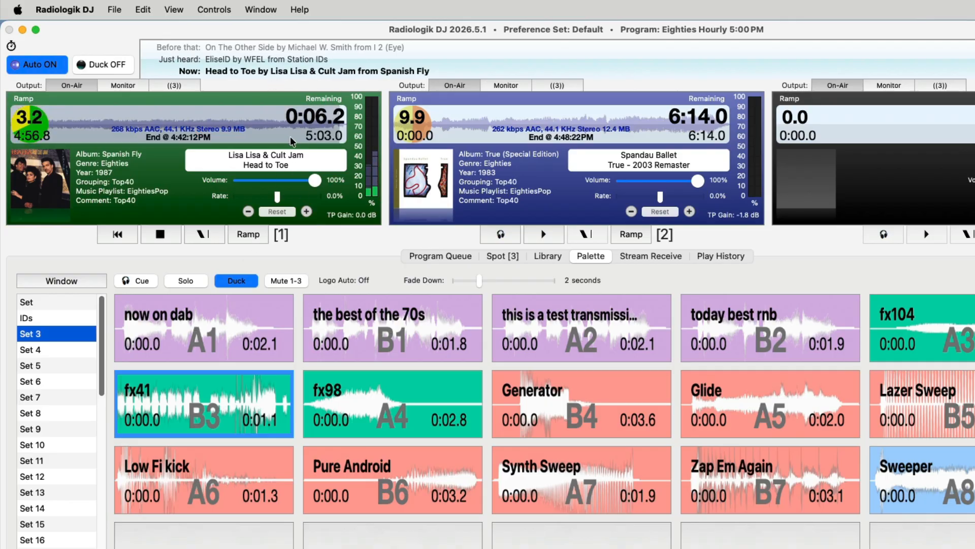
click(140, 279)
click(235, 403)
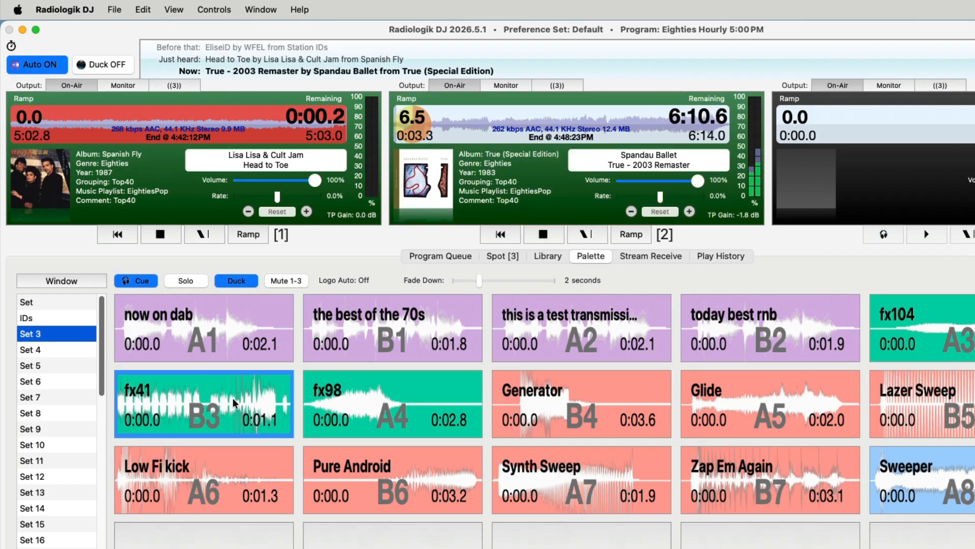
click(139, 279)
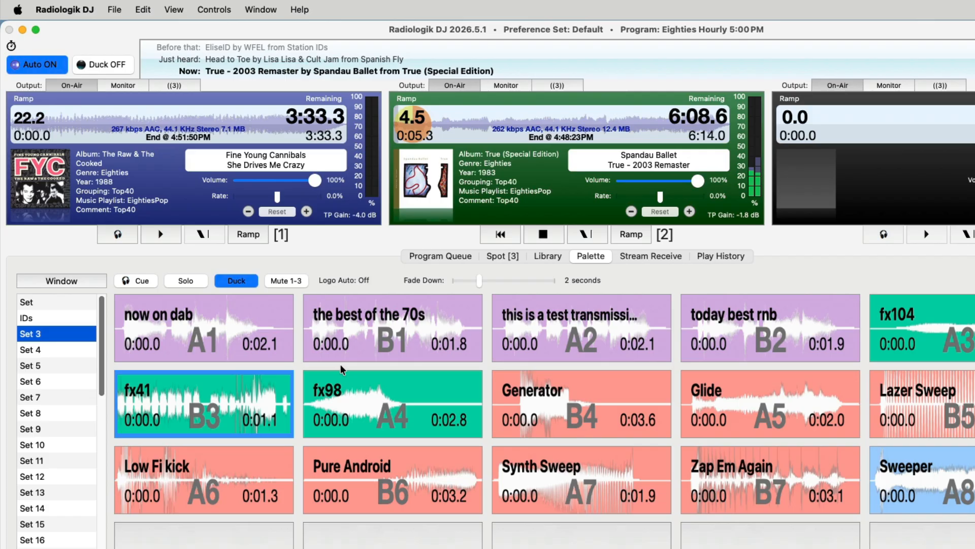
Show the Library, pre-listen to Tears of Lys (Radio Edit) in its track properties up to about 0:41, and close them
click(559, 256)
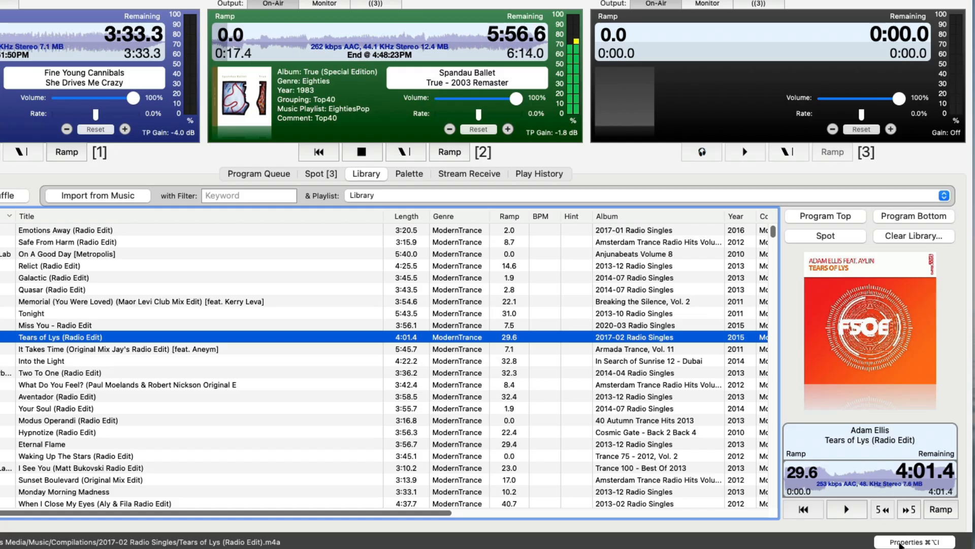
click(900, 543)
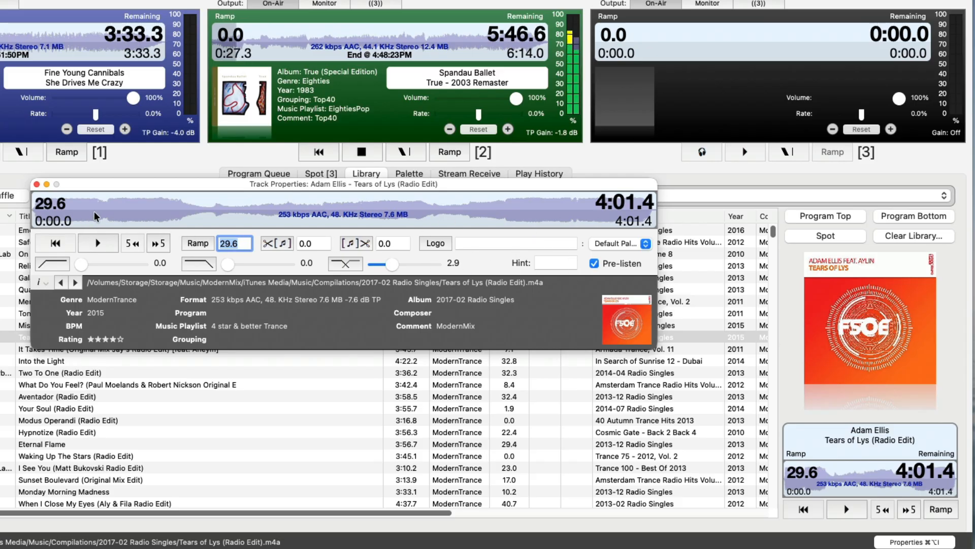
drag(93, 209, 136, 212)
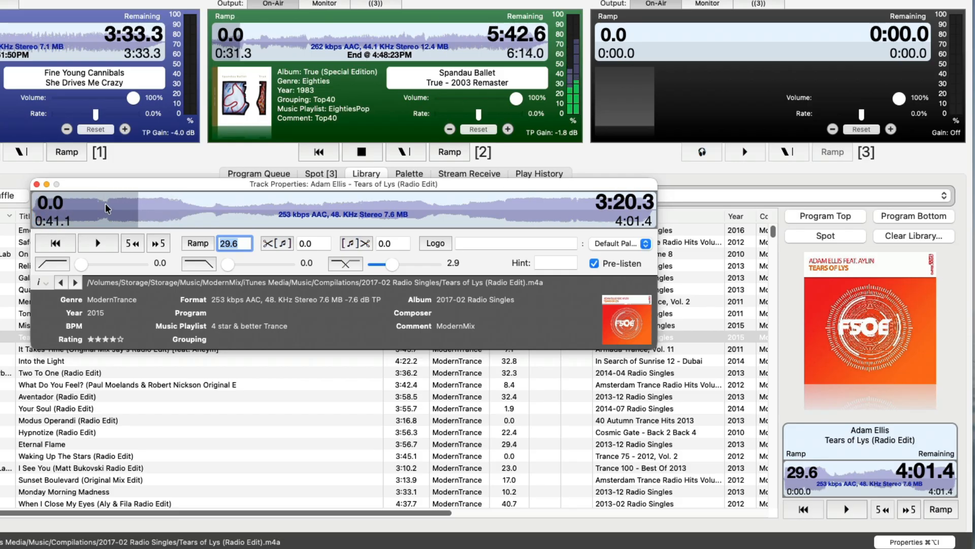
click(36, 184)
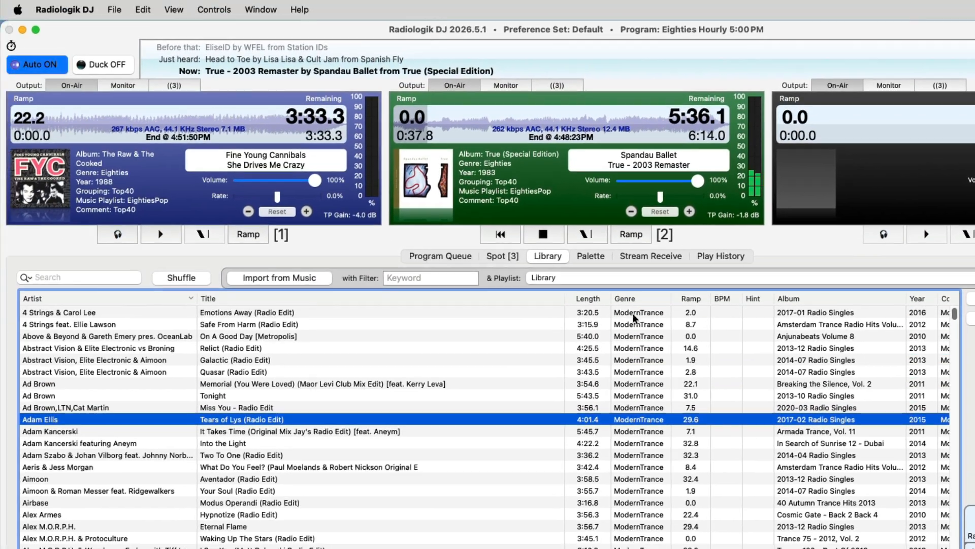
Return to the Program Queue, briefly pre-listen to the track loaded in player 1, and stop the pre-listen
click(447, 254)
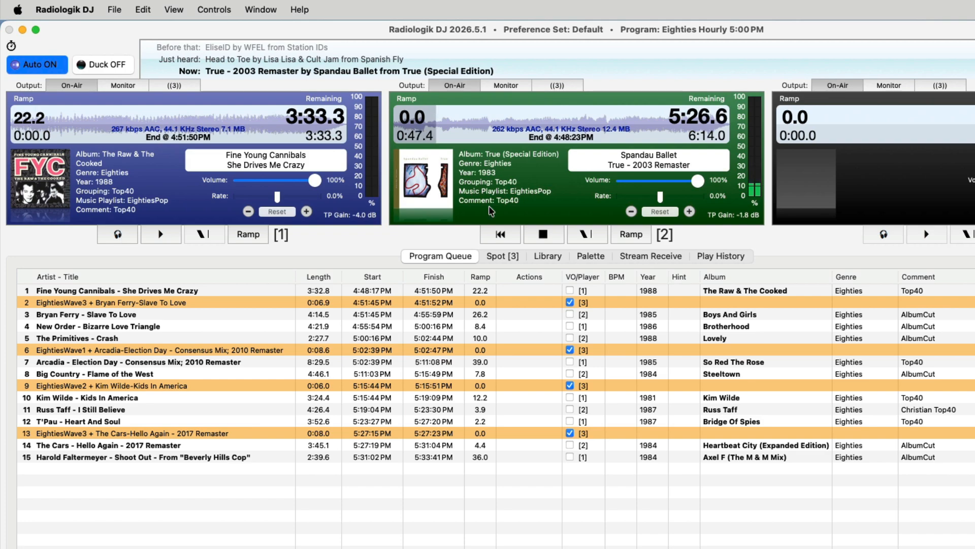
click(119, 234)
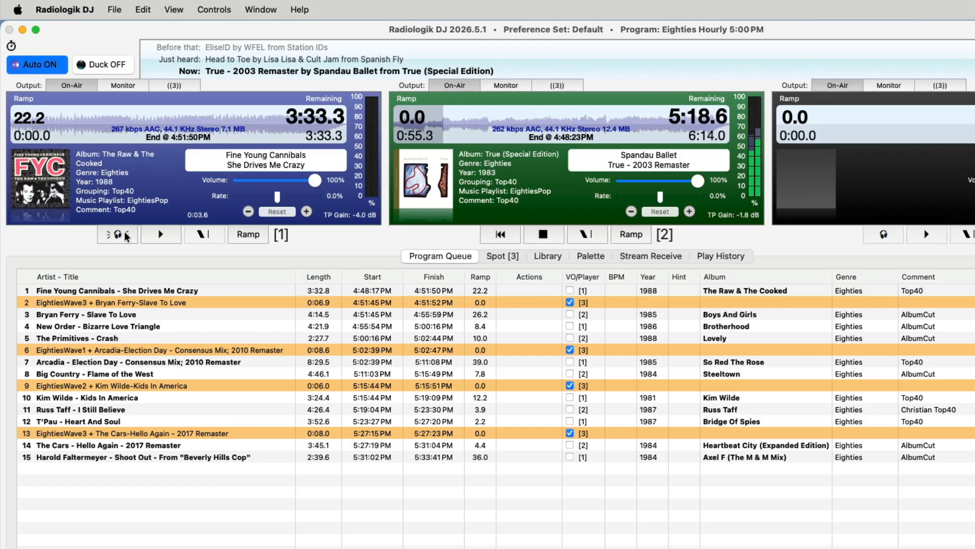
click(125, 235)
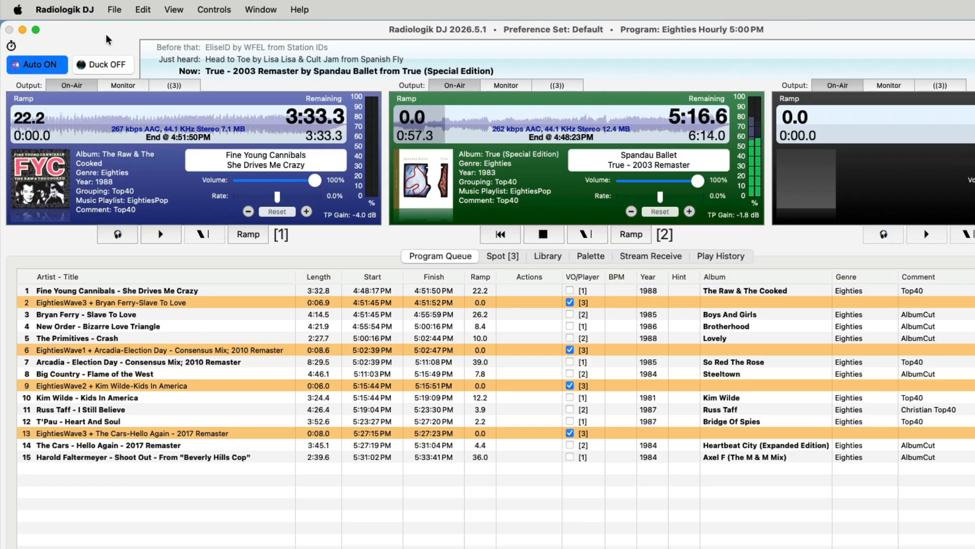
Reopen the audio settings and switch Pre-listen for the On-Air output on and back off
click(69, 7)
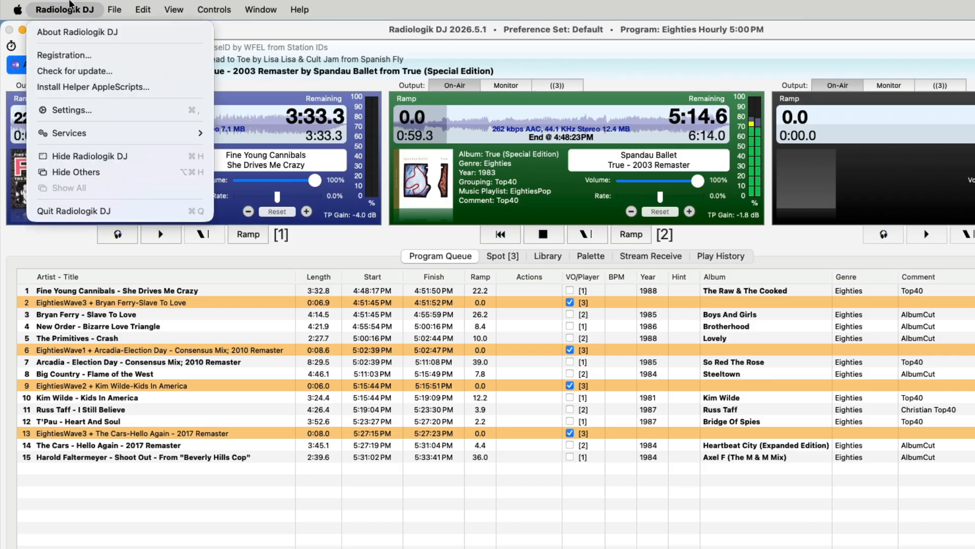
click(98, 112)
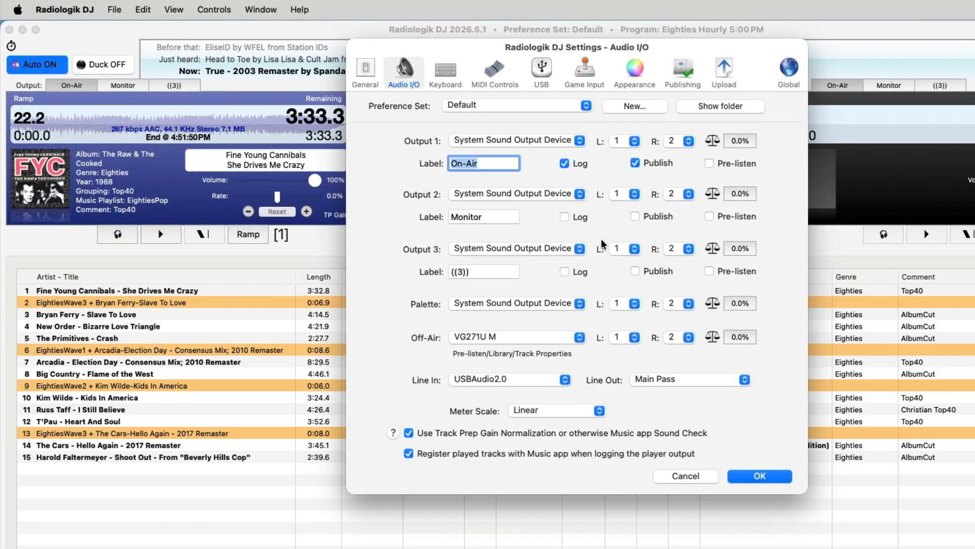
drag(596, 47, 547, 127)
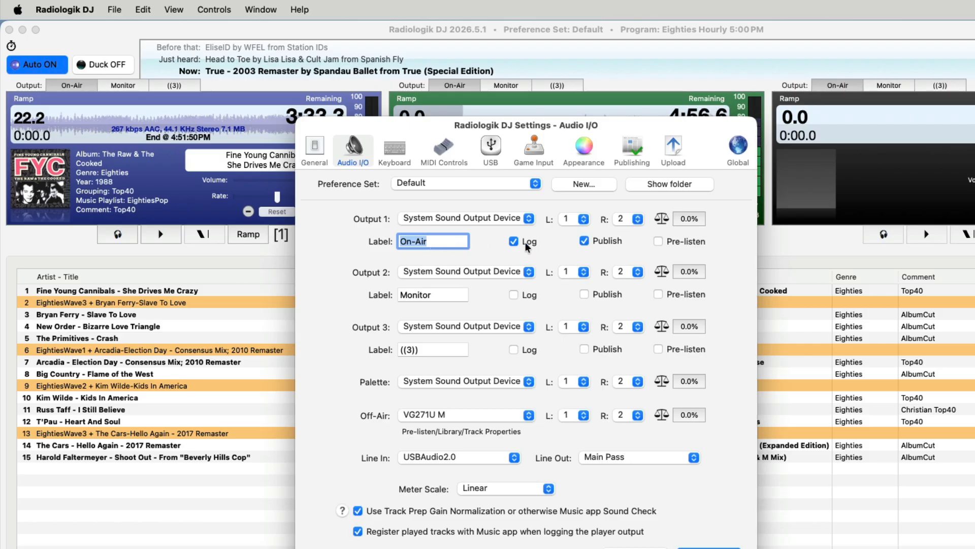
click(693, 241)
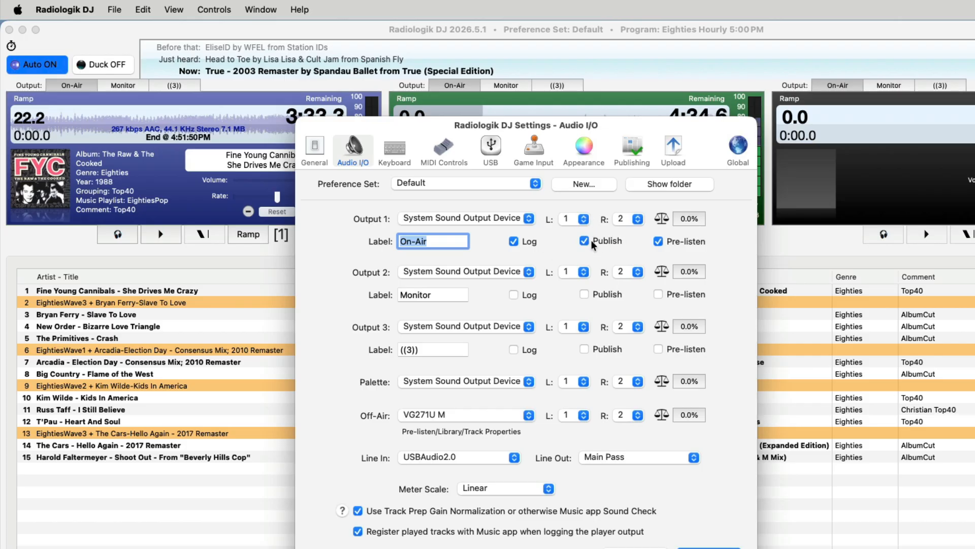
click(667, 244)
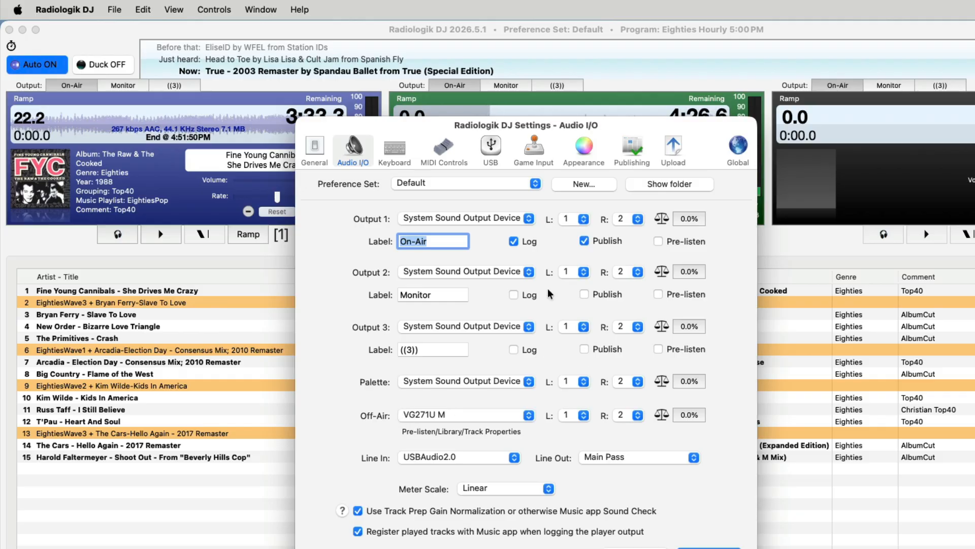
drag(508, 131, 565, 78)
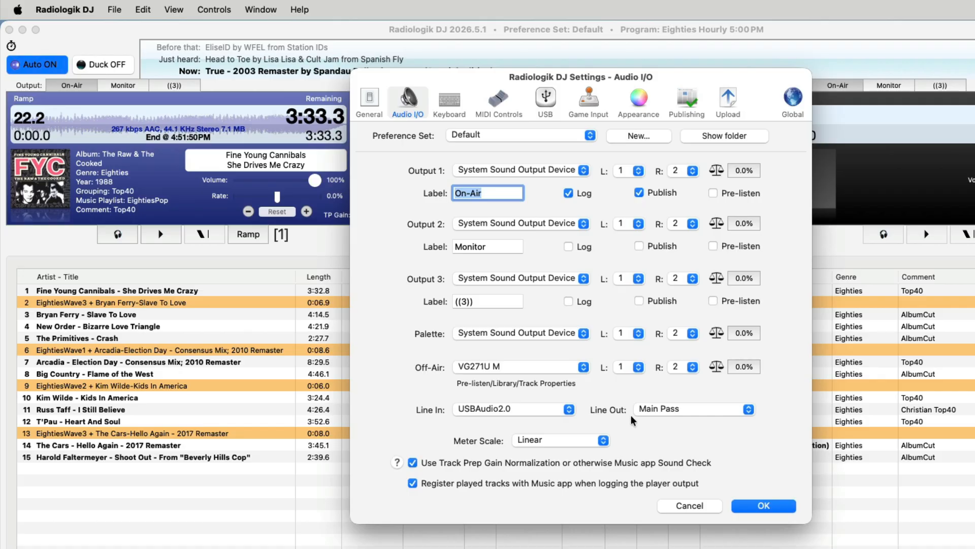
Look through the Keyboard, Game Input, USB and MIDI Controls settings, return to Audio I/O, and close the settings
click(459, 103)
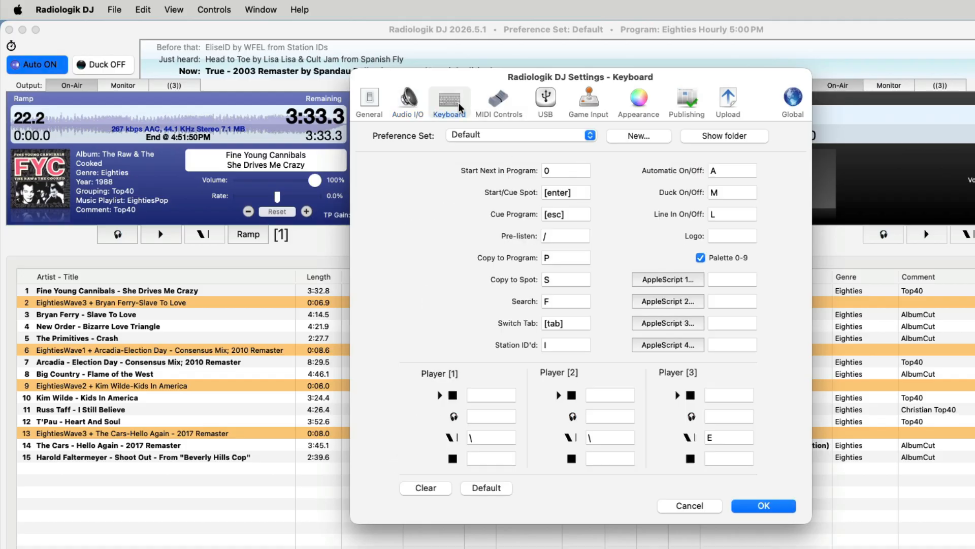
click(597, 102)
click(546, 101)
click(497, 111)
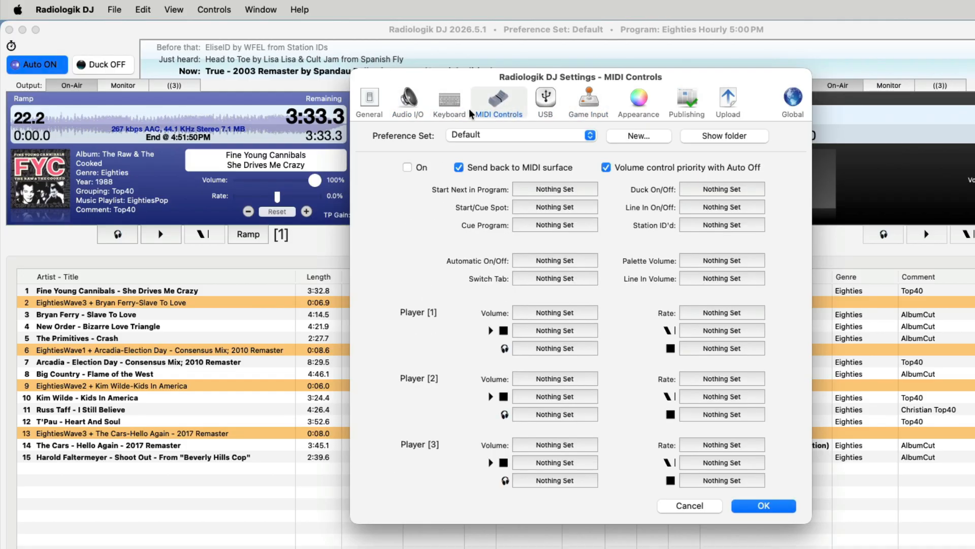
click(452, 107)
click(416, 107)
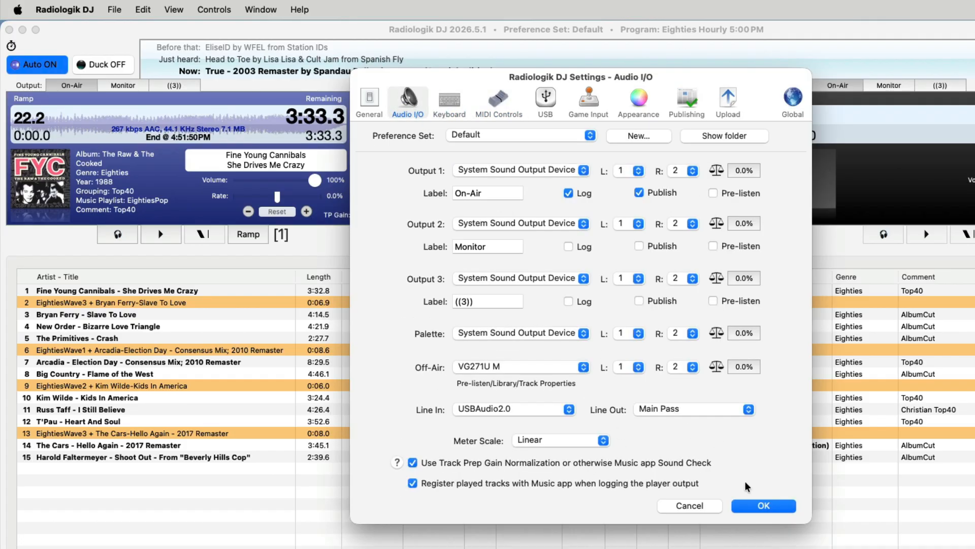
click(764, 505)
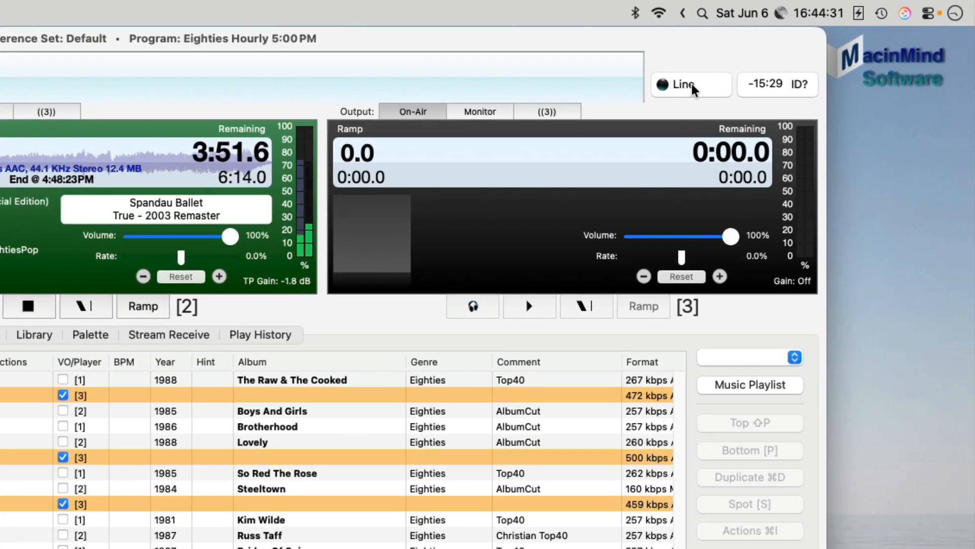
Switch the Line input on and off, and reopen the settings to examine the General fade and Line In options
click(693, 87)
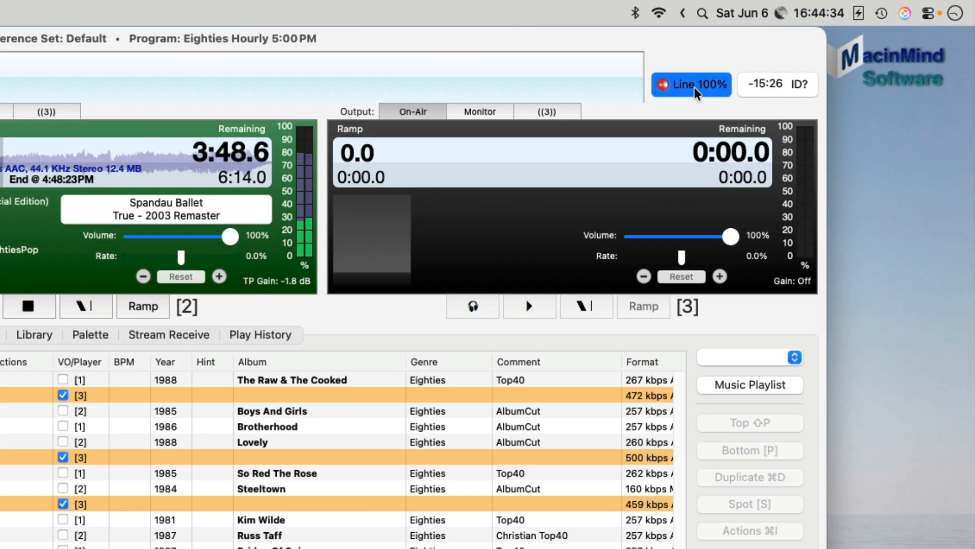
click(694, 95)
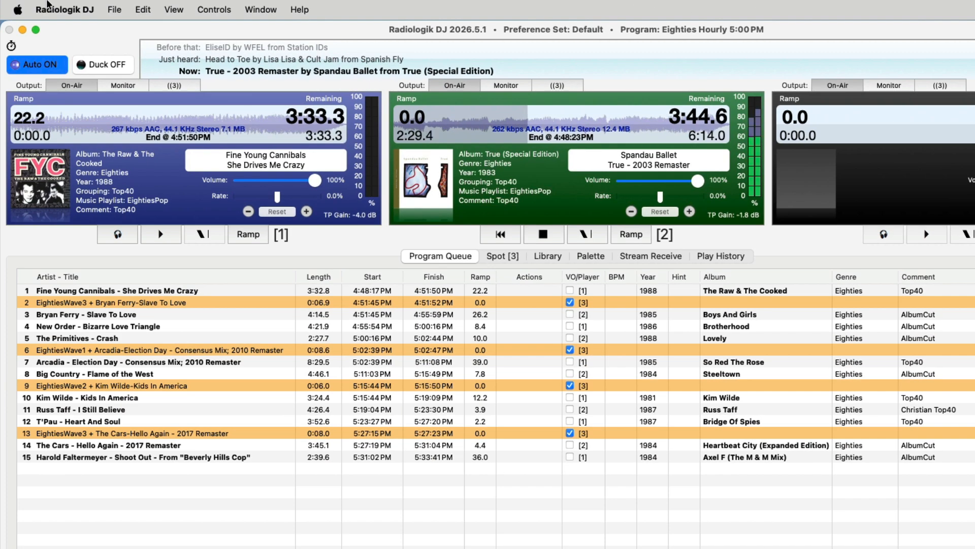
click(64, 9)
click(87, 113)
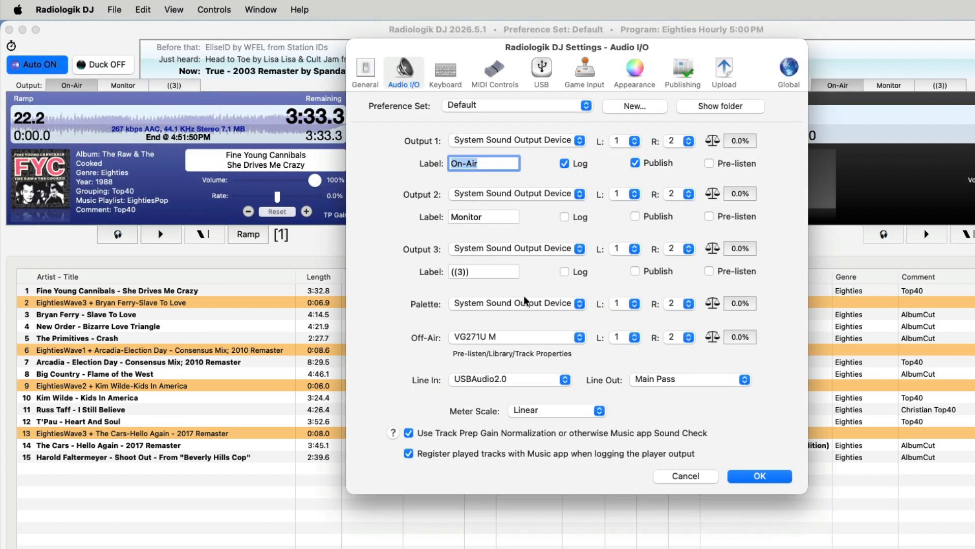
click(367, 69)
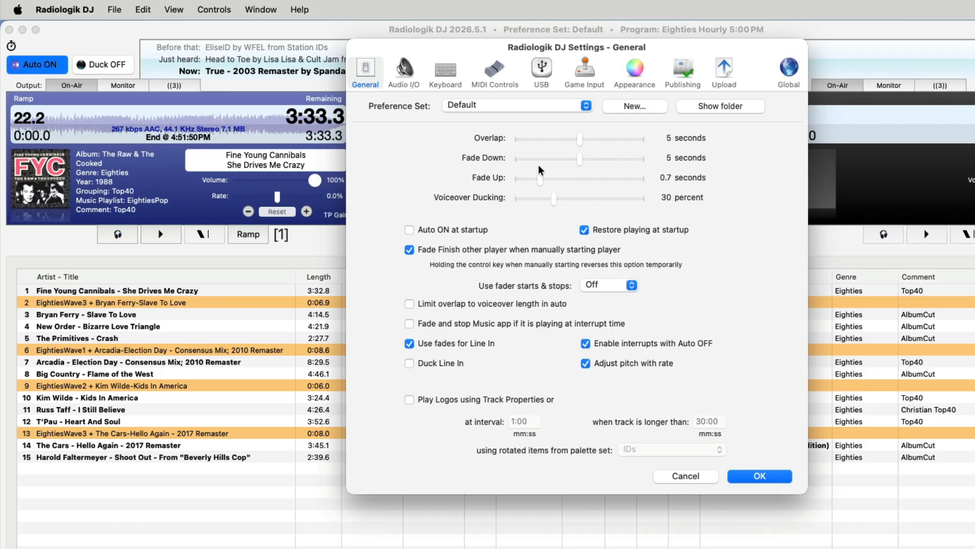
Set the Meter Scale in the Audio I/O settings to Logarithmic and apply the change
click(403, 71)
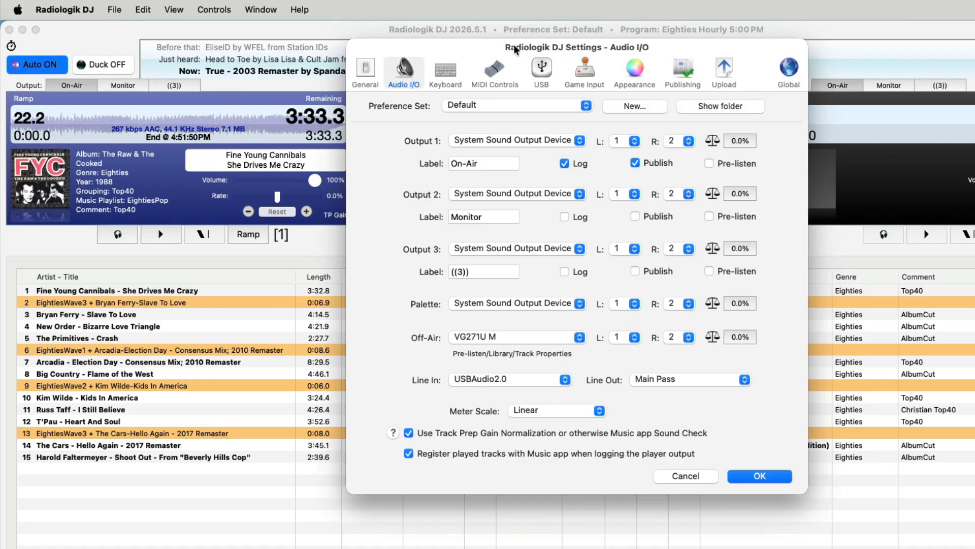
drag(513, 44, 335, 99)
click(422, 462)
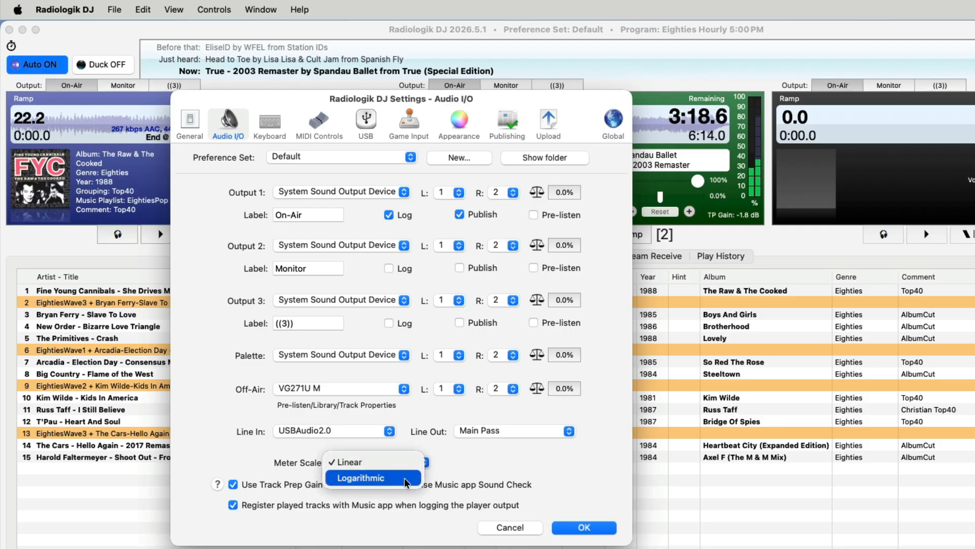
click(407, 483)
click(600, 528)
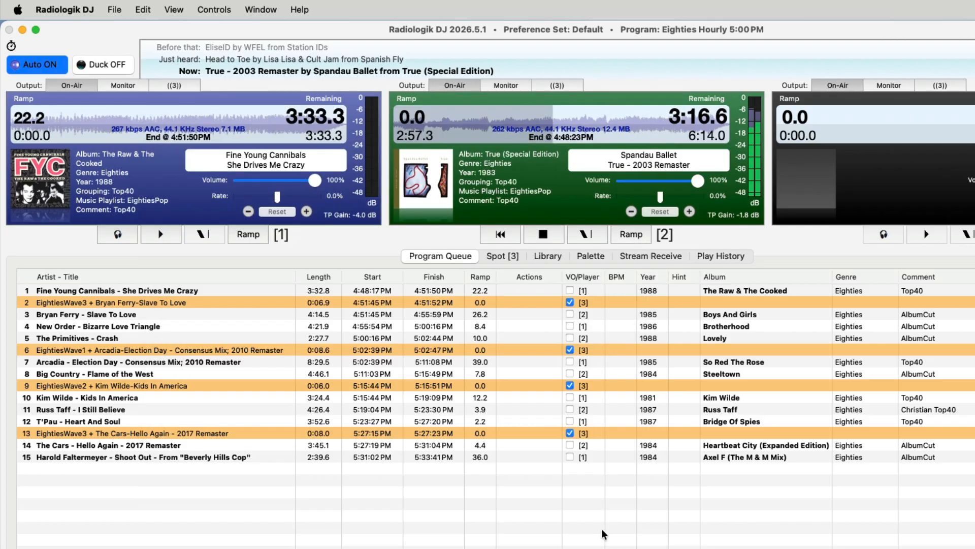
Reopen the settings from the Program Queue view
key(super+comma)
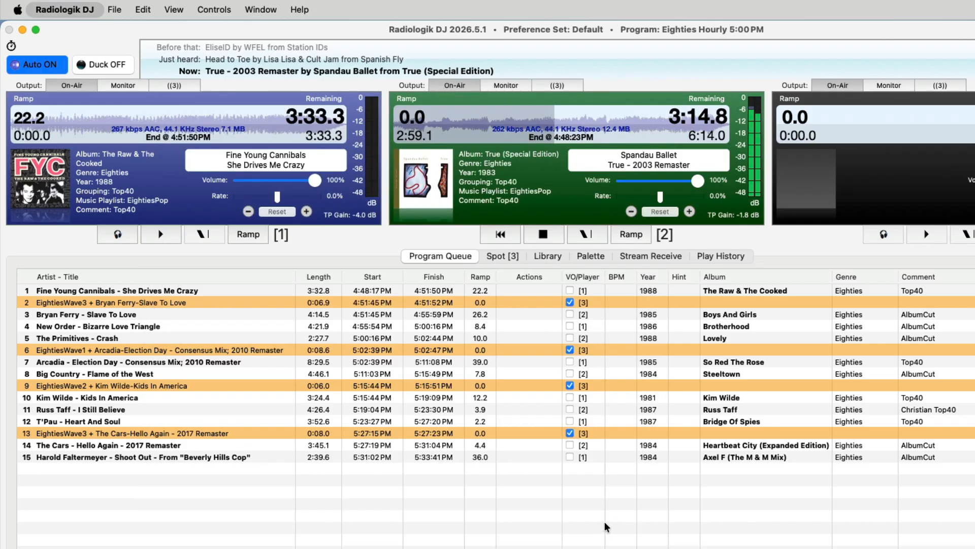